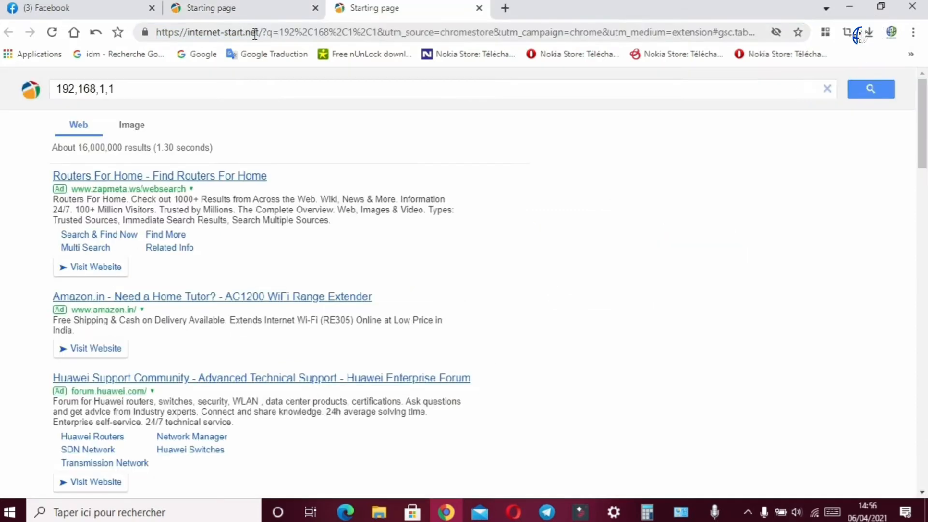
Step: Open the router's web interface at address 192.168.1.1 in the current browser tab
click(256, 36)
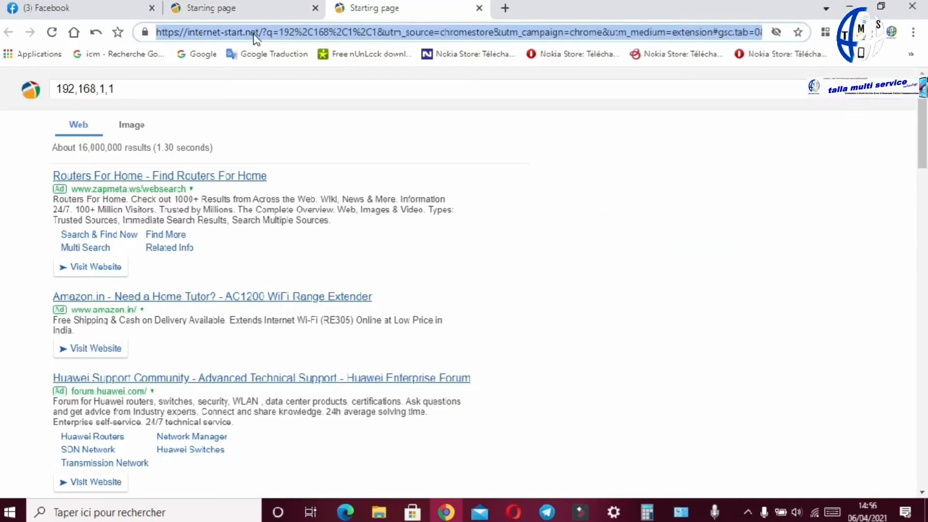
text(192.168.1.1)
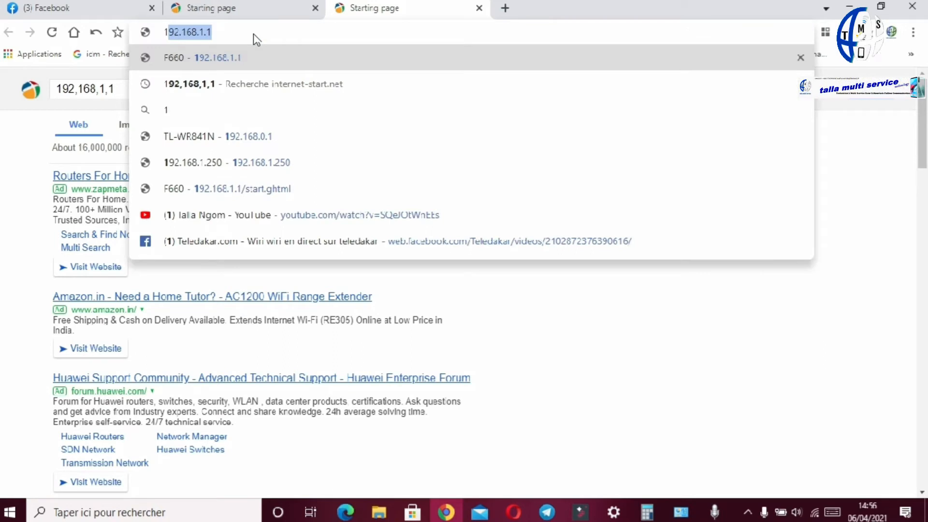
key(Return)
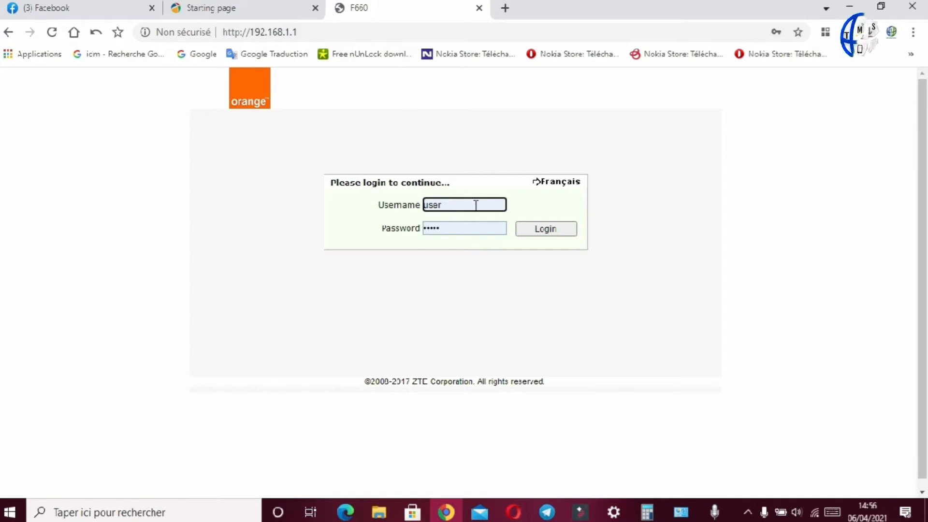
Step: Select the prefilled username and password entries in the router login form
drag(453, 207, 419, 207)
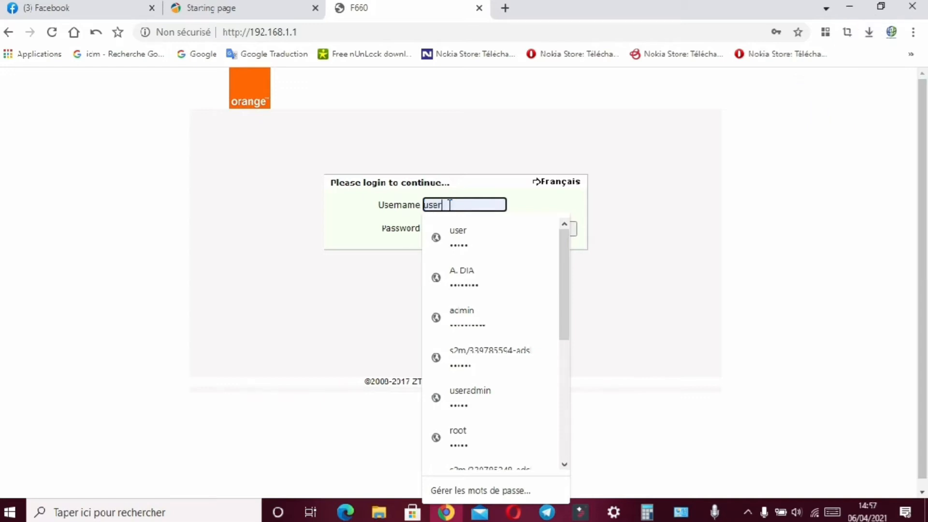
click(429, 146)
drag(453, 229, 411, 233)
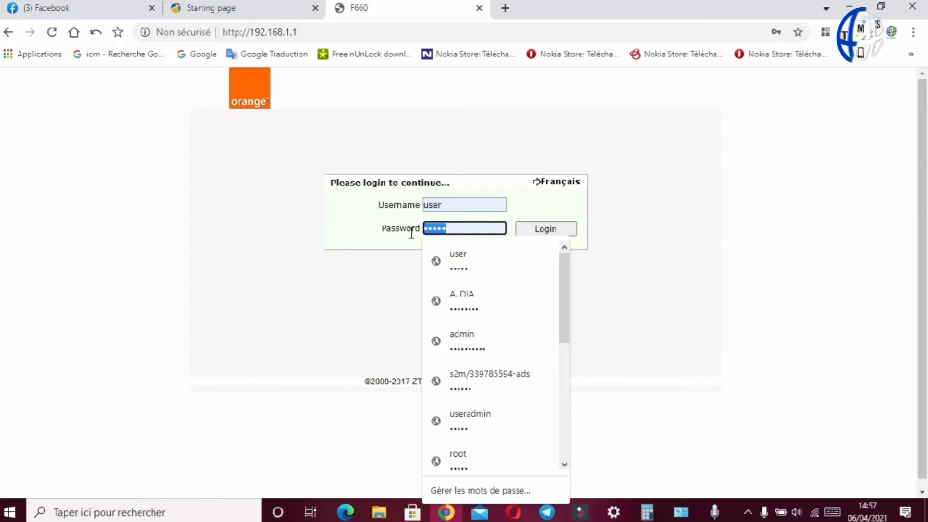
click(461, 228)
drag(446, 228, 405, 233)
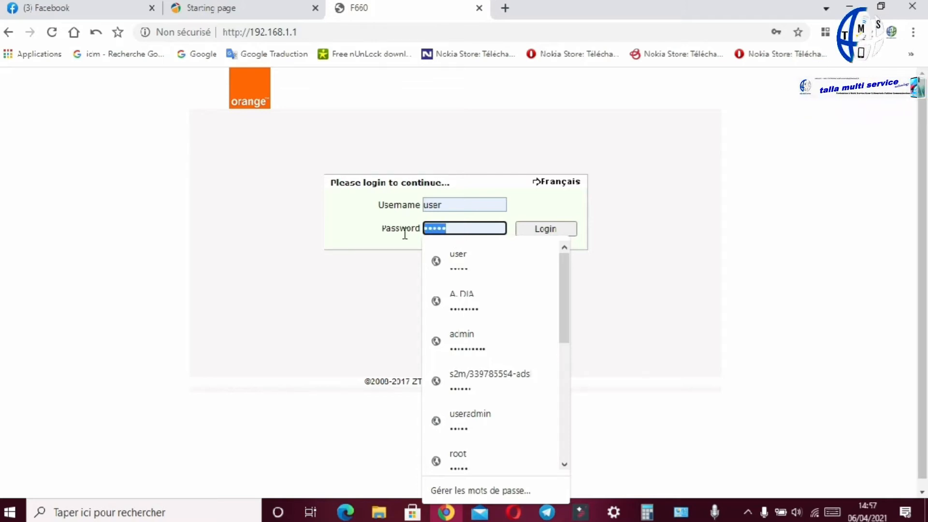
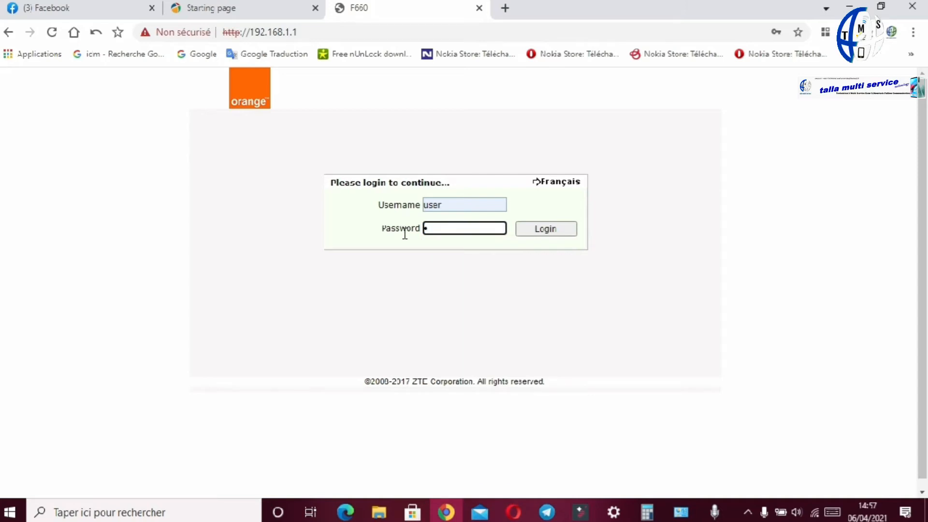
Step: Try to log in by entering the router account password and submitting the login form
key(Return)
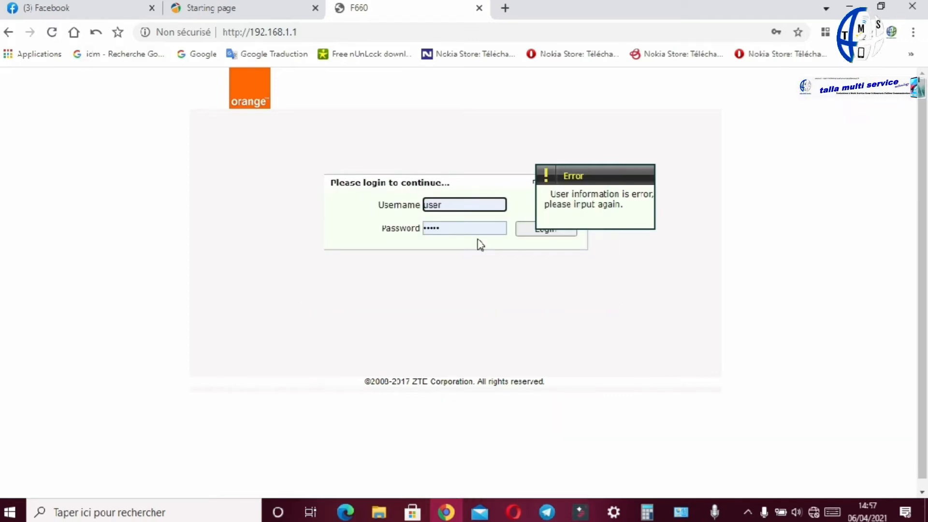
Step: Log in as user with the router account password and dismiss the browser's save-password prompt
double_click(450, 228)
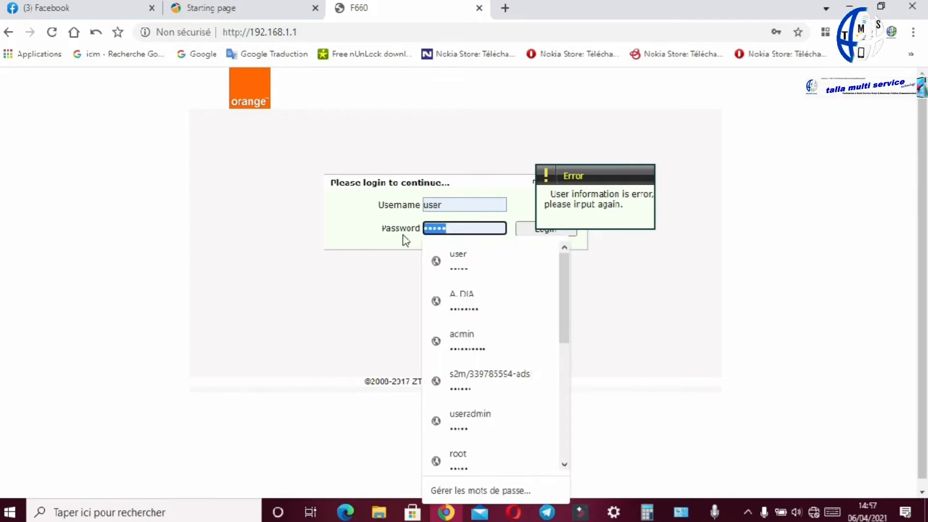
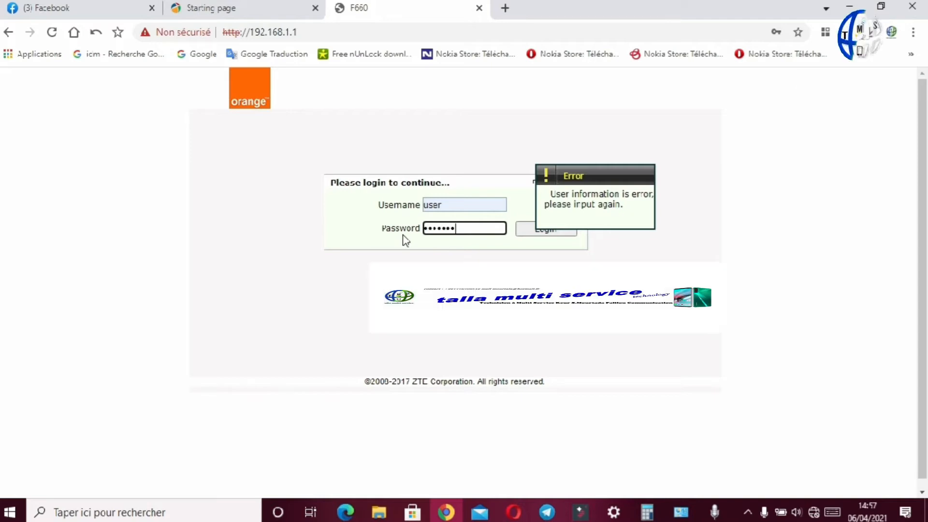
key(Return)
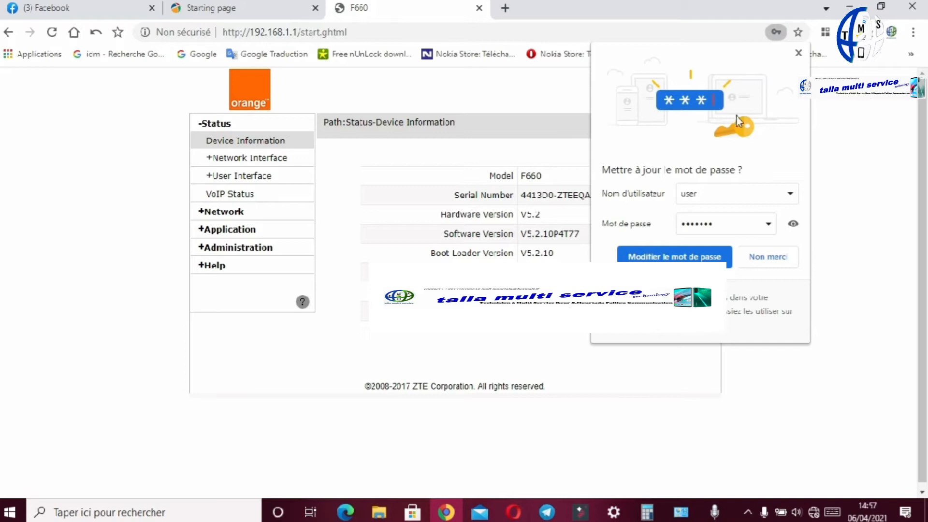
click(799, 54)
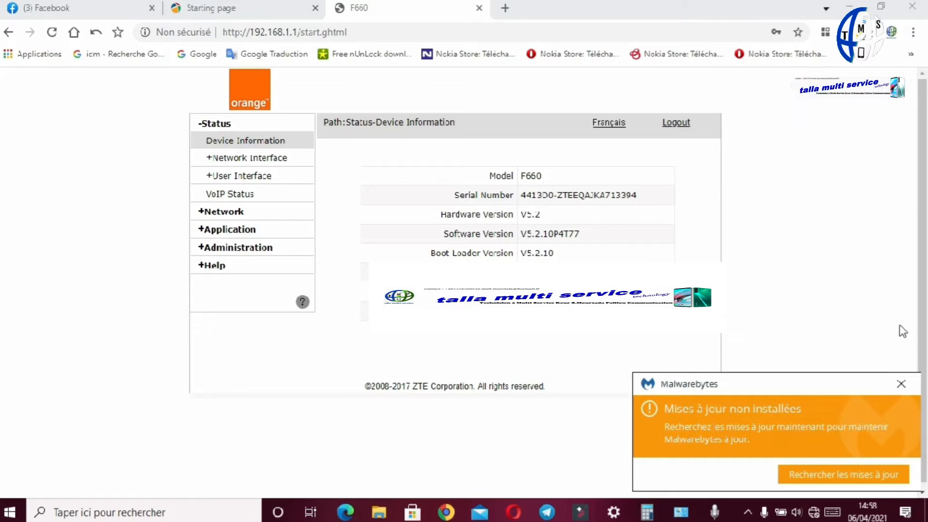
Step: Examine SSID1's name on the WLAN SSID Settings page and its passphrase on the Security page
click(900, 383)
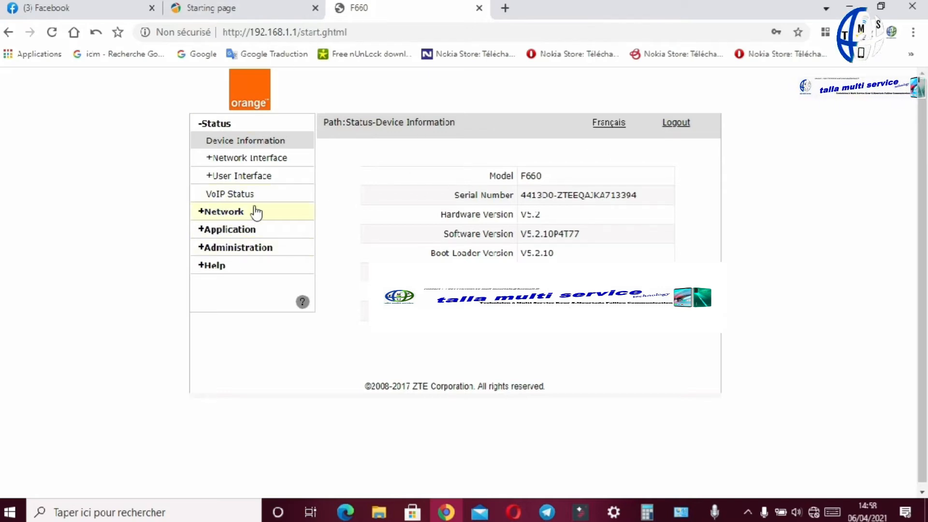
click(231, 217)
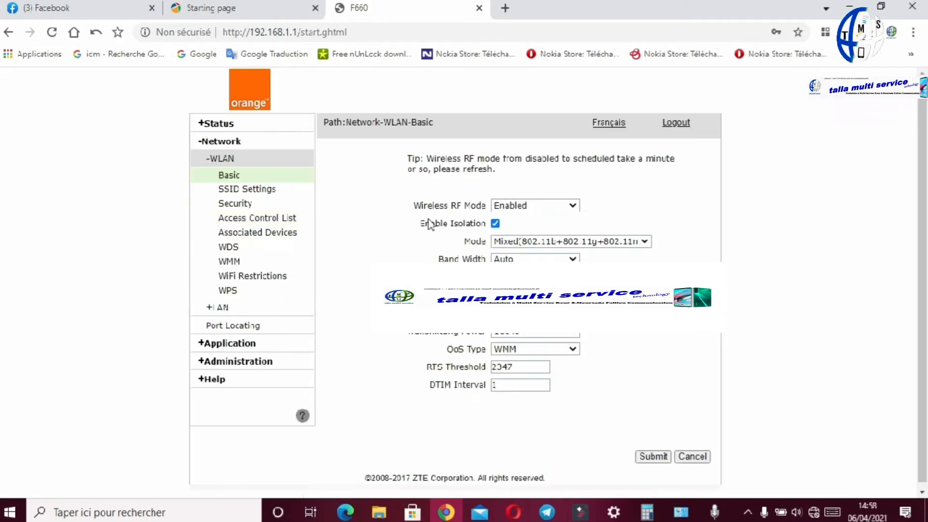
click(252, 190)
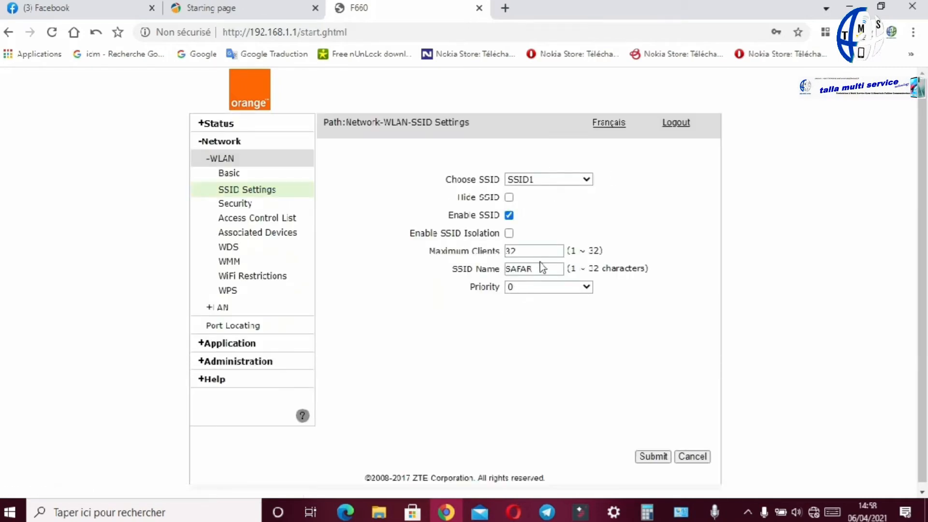
drag(542, 266, 476, 272)
click(240, 205)
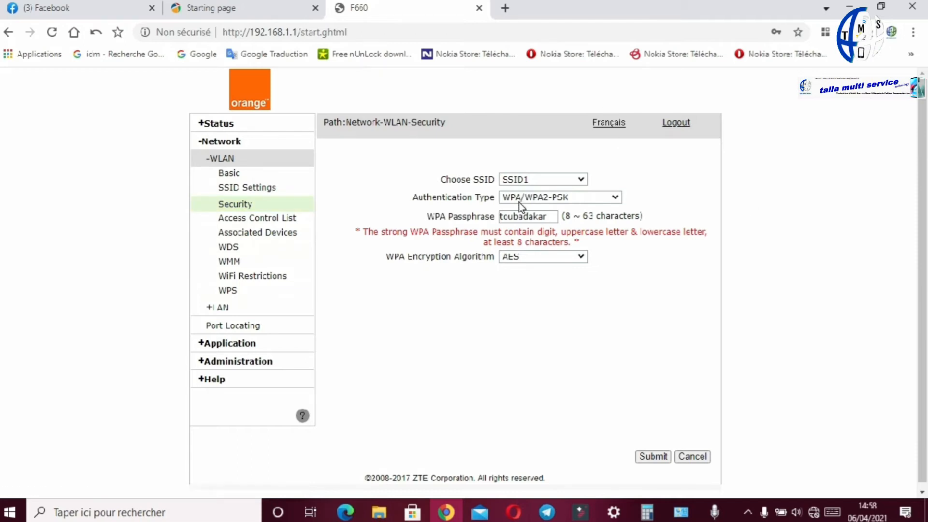
drag(552, 217, 487, 217)
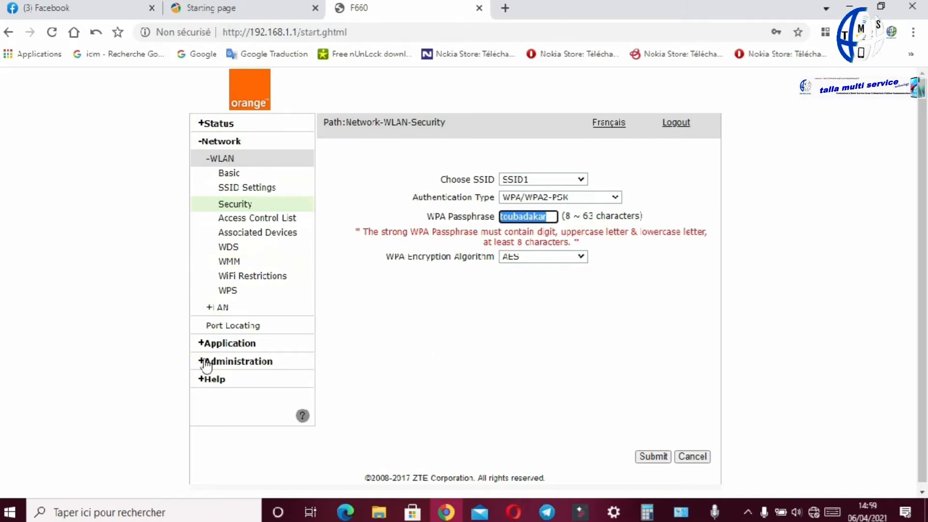
Step: Open the web user management page and inspect its old, new and confirmed password fields
click(251, 371)
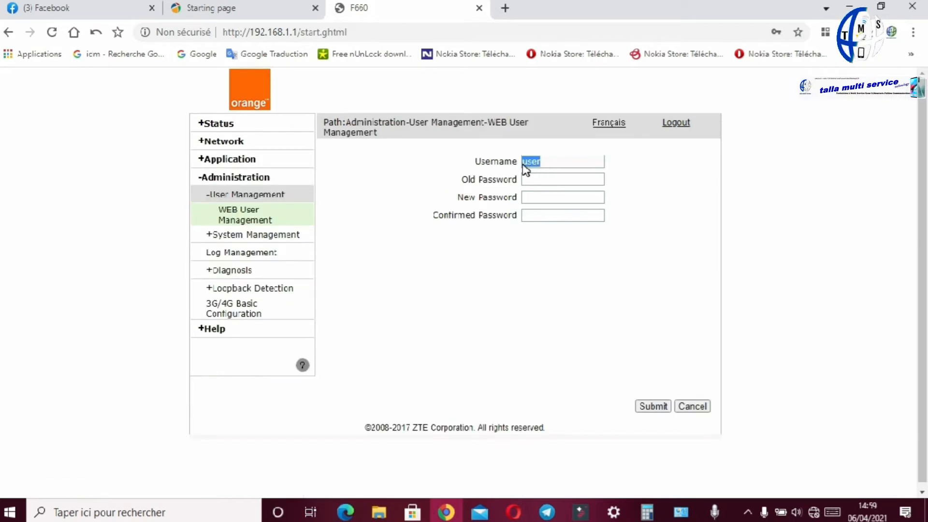
click(543, 184)
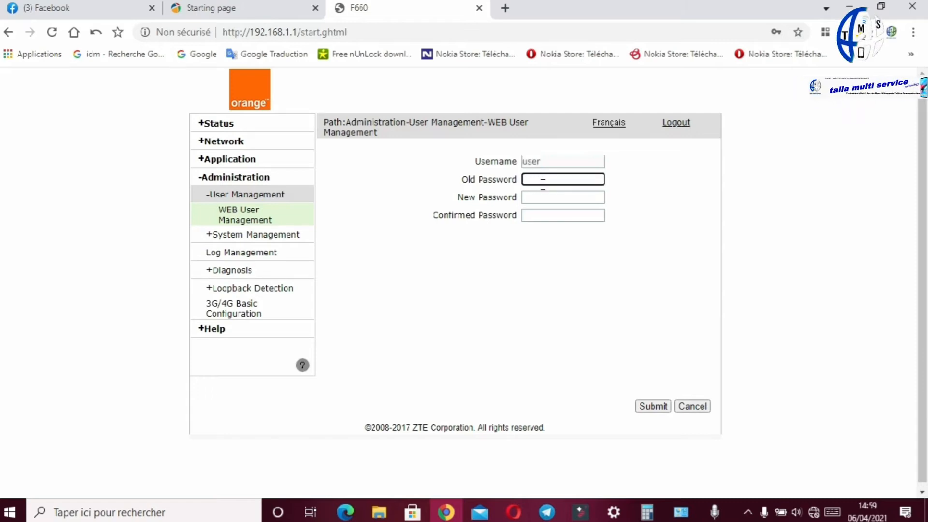
click(541, 199)
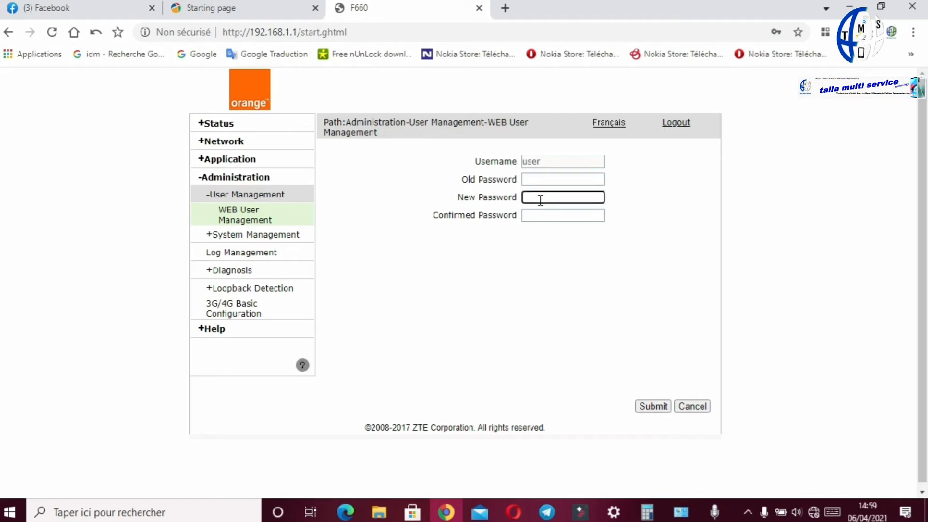
click(543, 217)
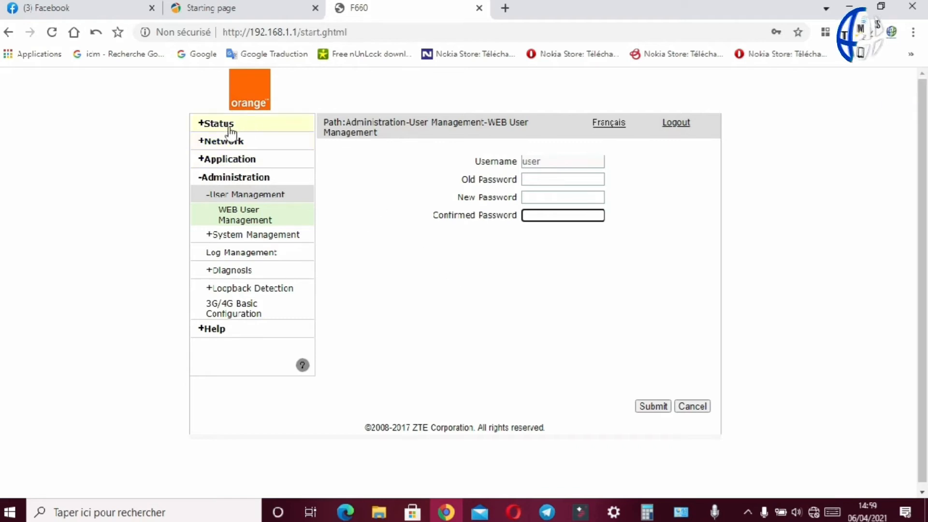
Step: Return to the WLAN SSID Settings, choose SSID2 and enable it
click(220, 144)
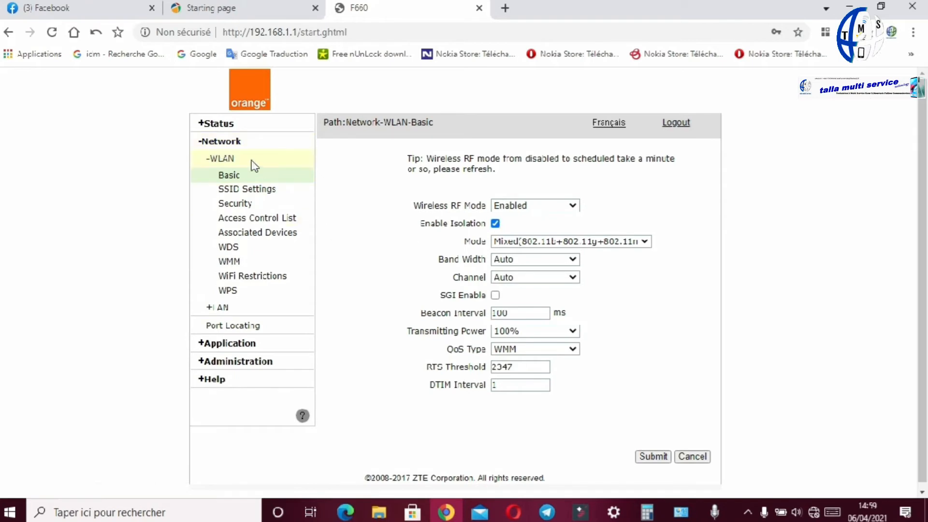
click(239, 192)
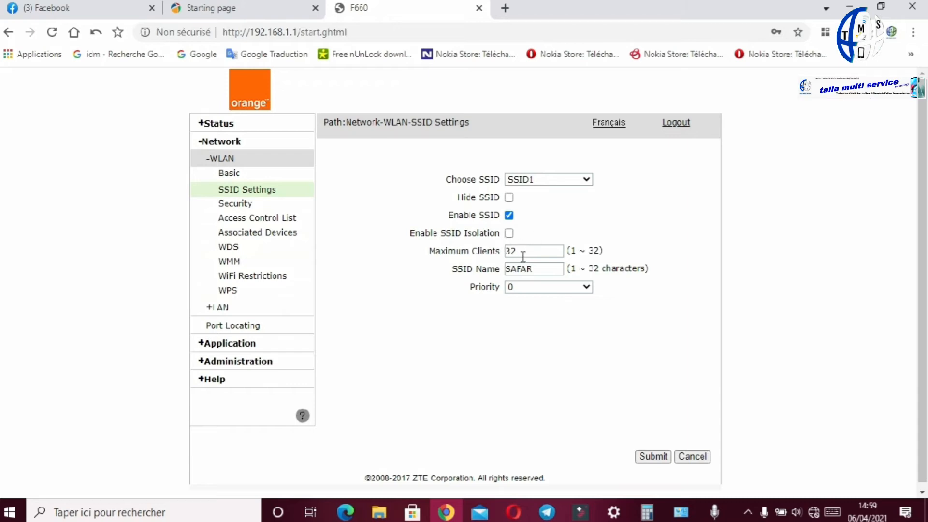
click(525, 252)
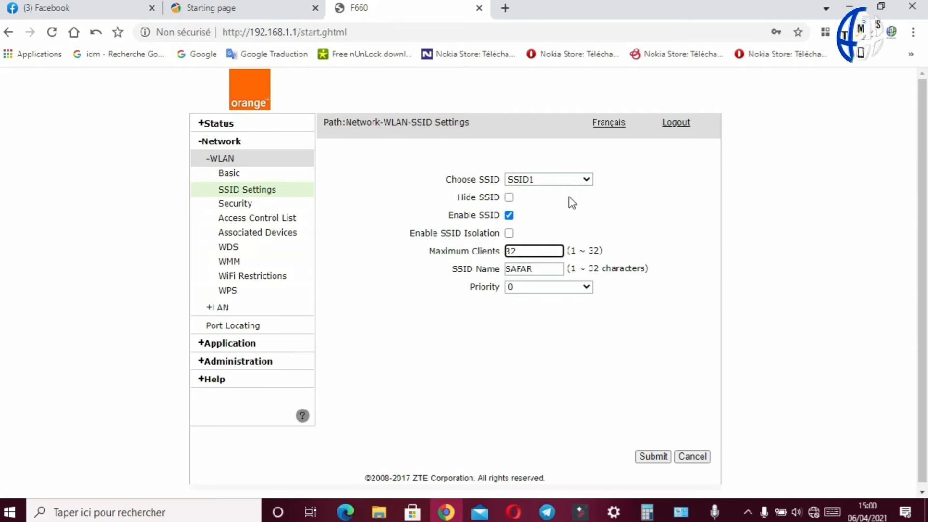
click(587, 183)
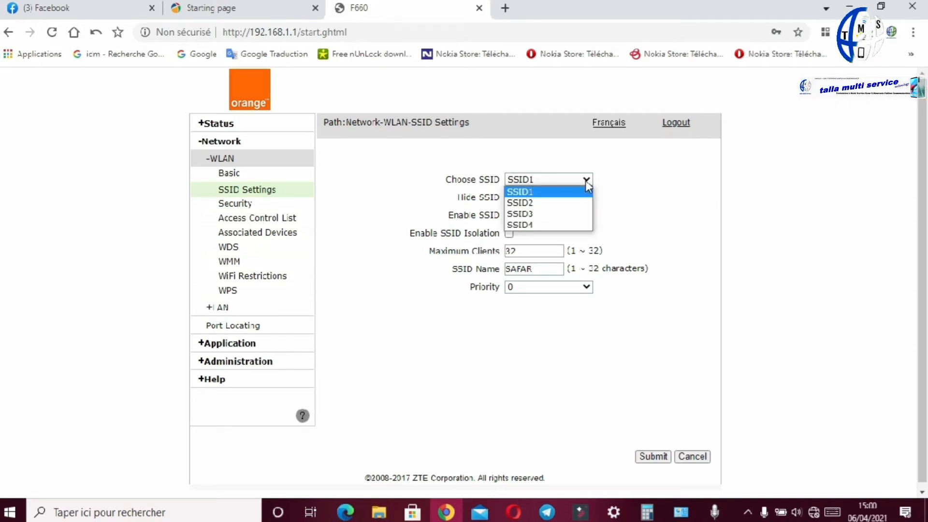
click(528, 203)
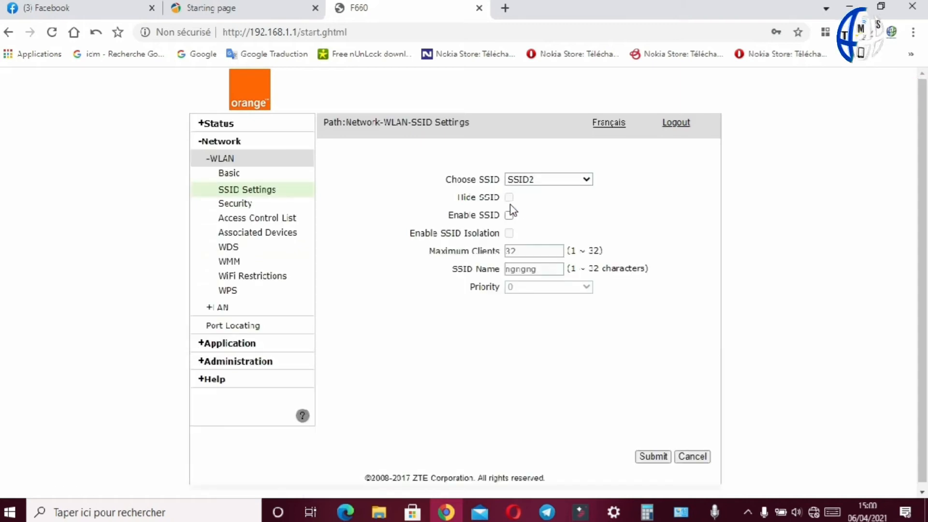
click(508, 215)
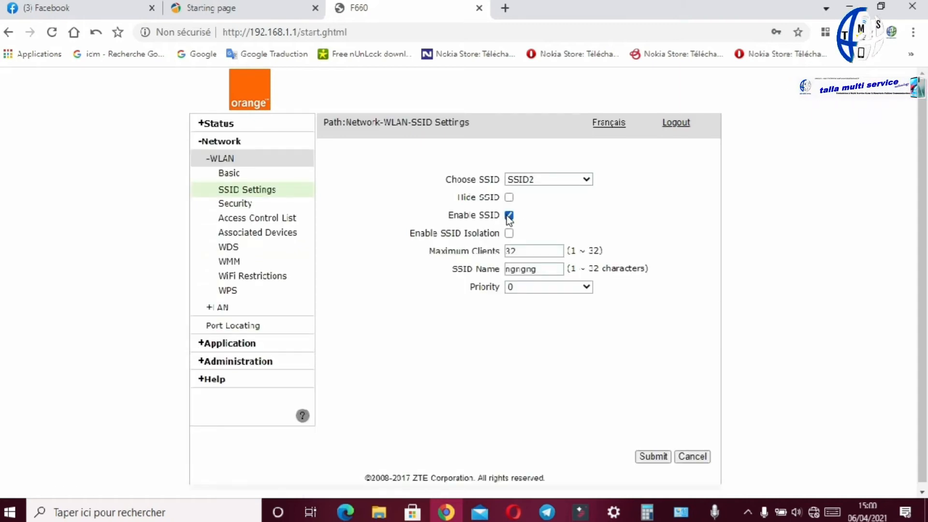
Step: Rename SSID2 as ngnng and submit the SSID settings
drag(533, 270, 462, 285)
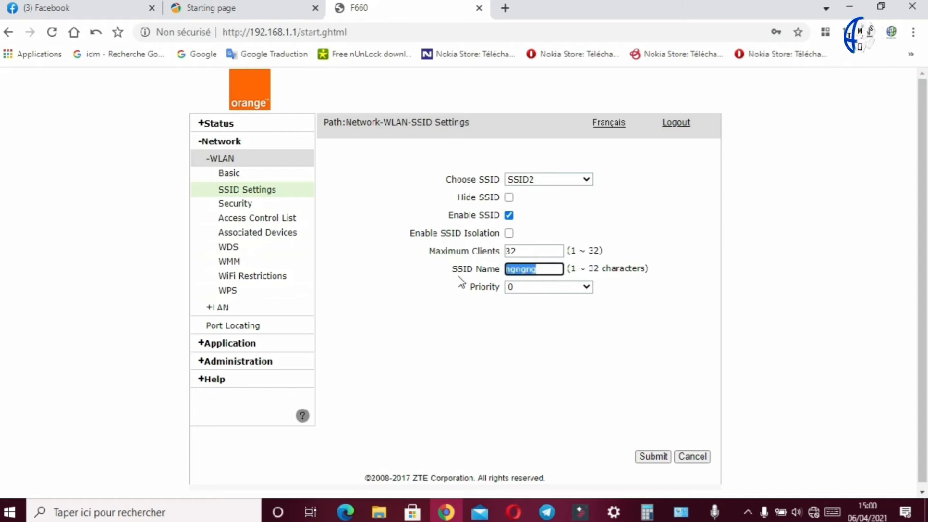
text(ngnf)
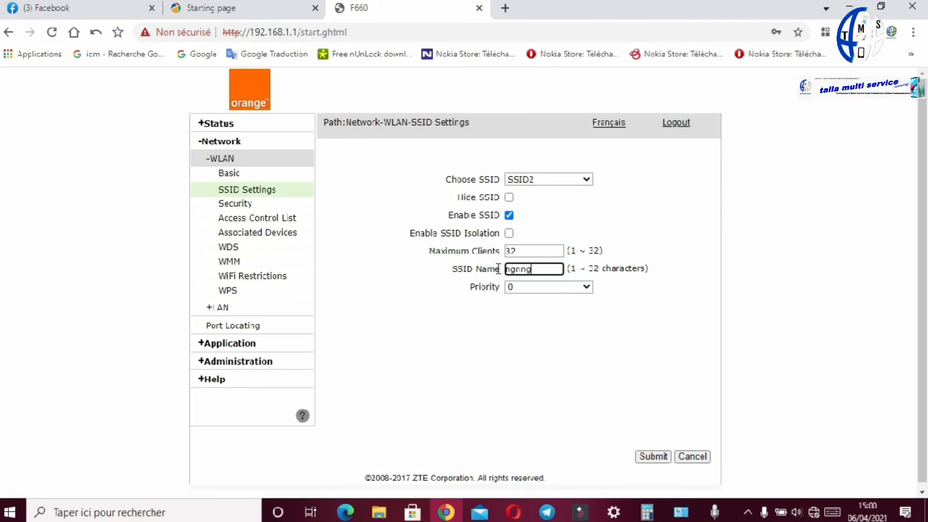
click(653, 458)
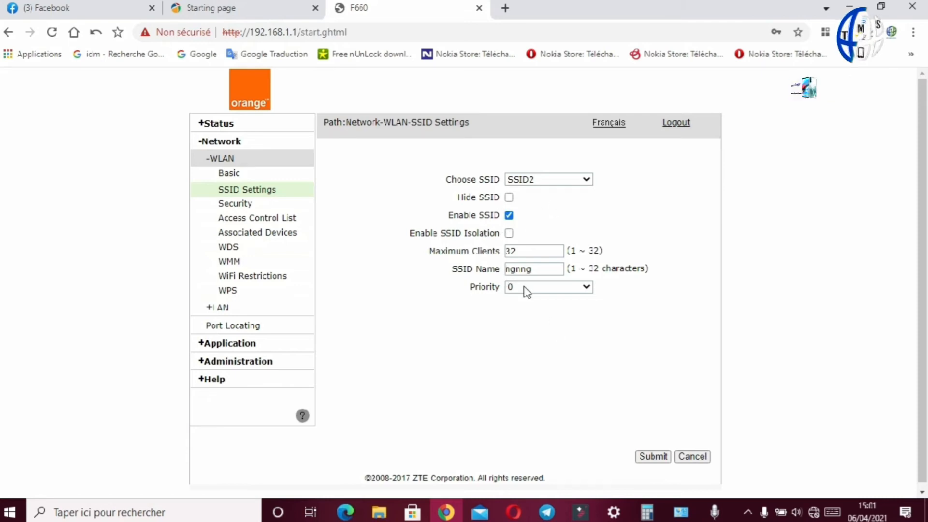
Step: Open SSID2 on the WLAN Security page, set its authentication type to WPA/WPA2-PSK and select its WPA passphrase
double_click(516, 252)
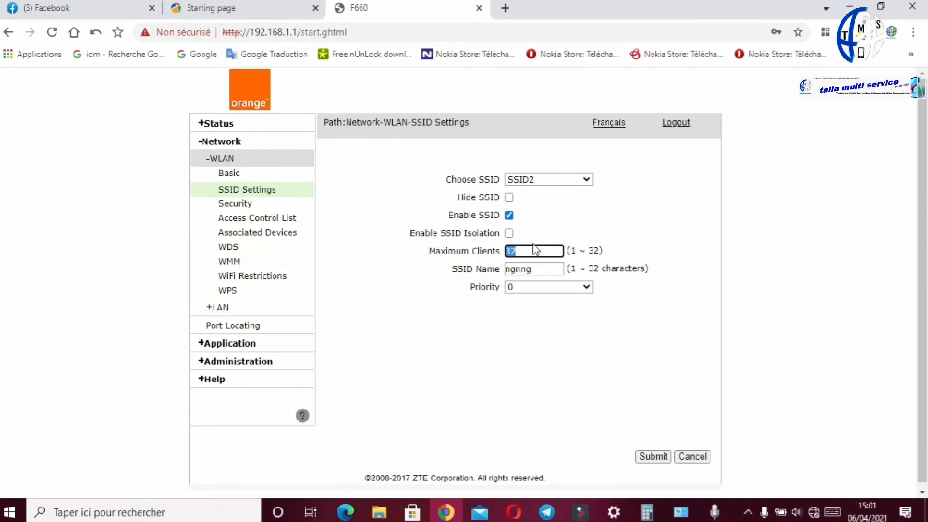
click(245, 207)
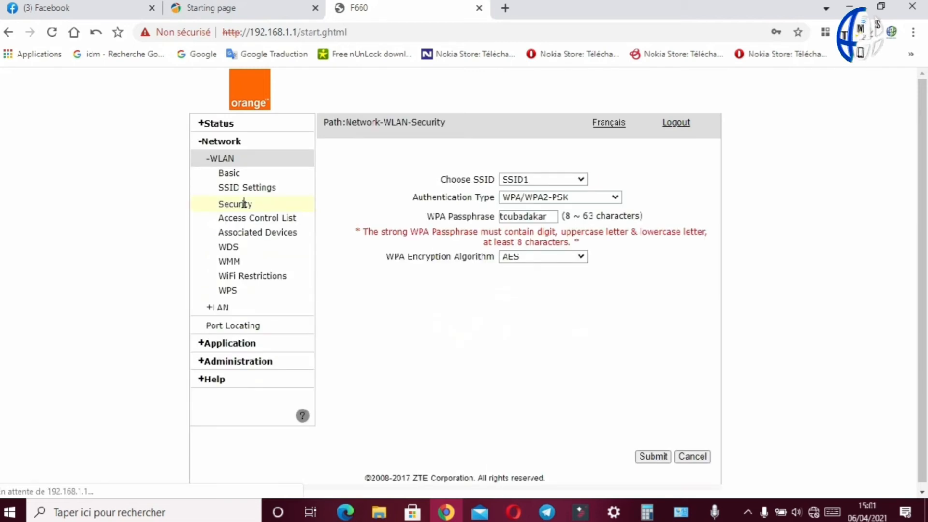
click(581, 179)
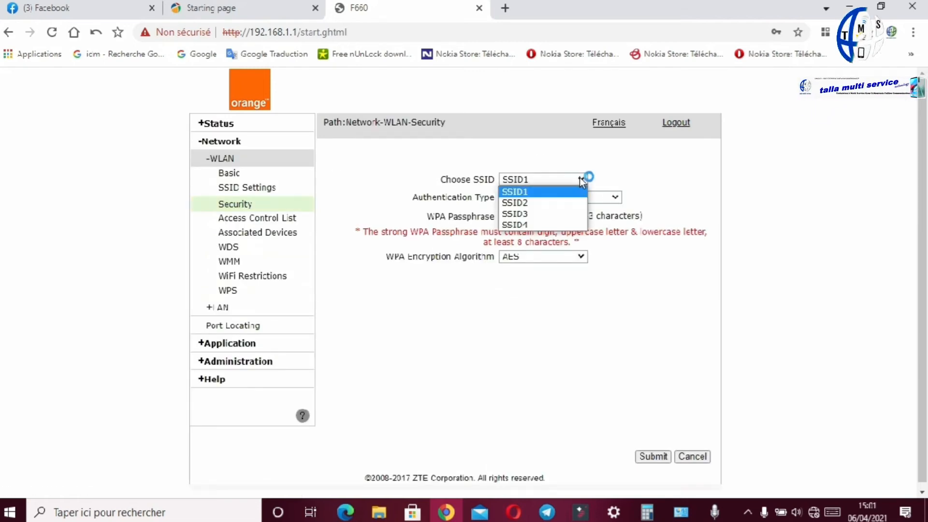
click(518, 202)
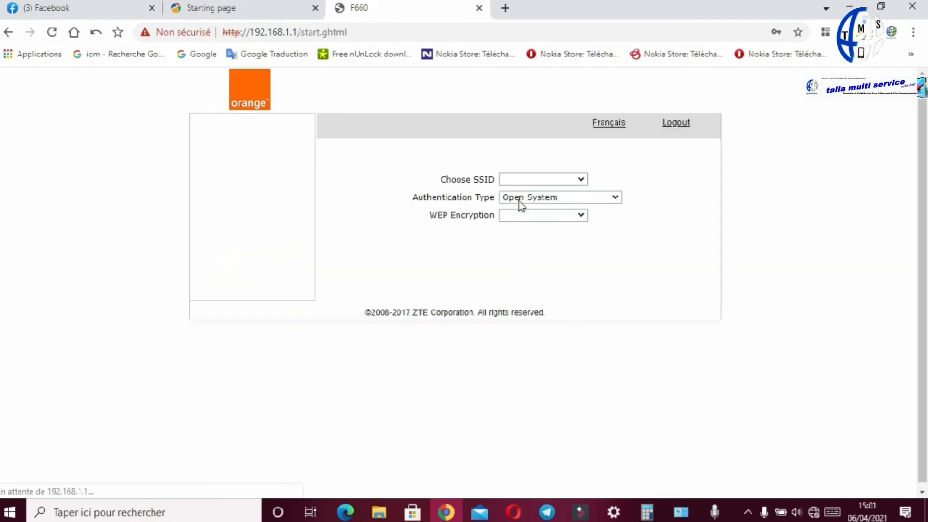
click(607, 201)
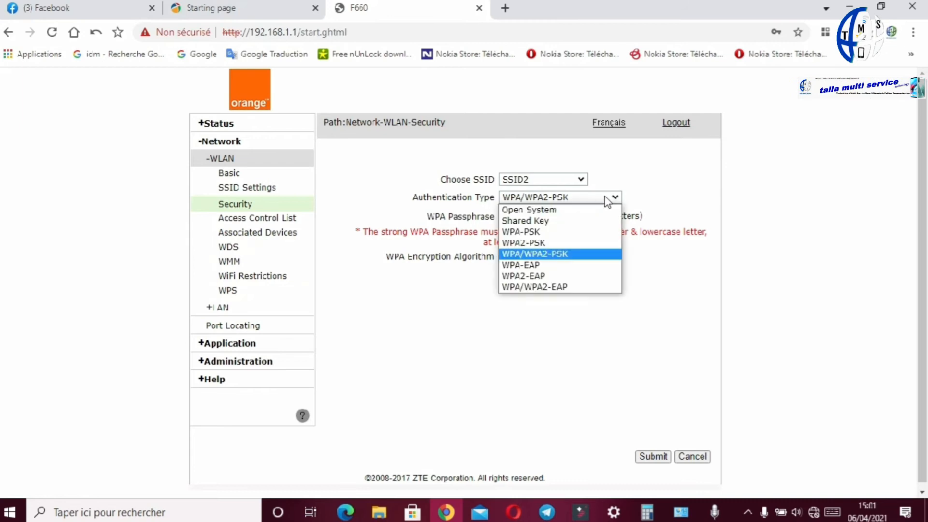
click(546, 211)
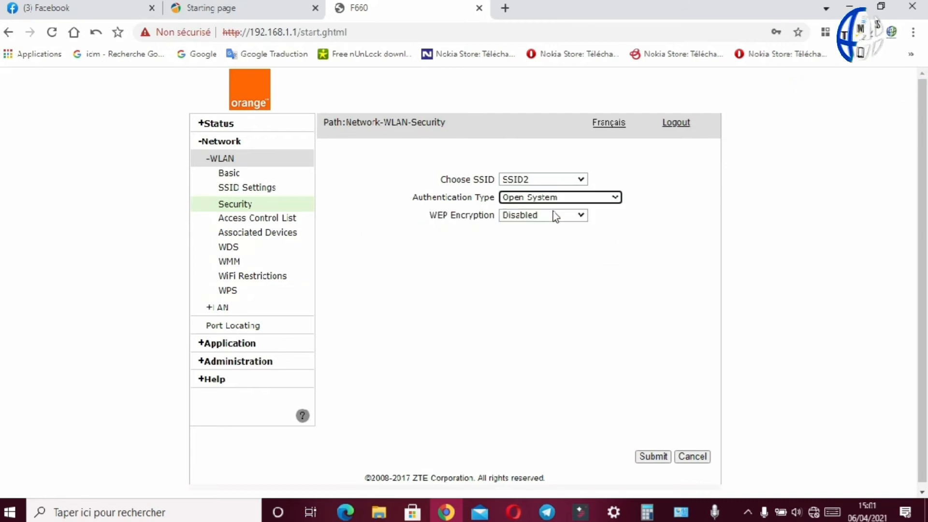
click(613, 199)
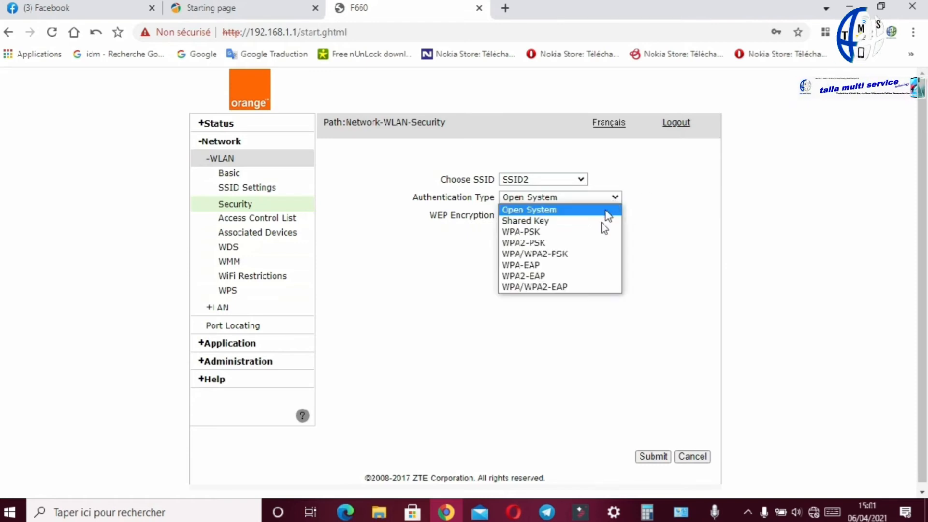
click(567, 256)
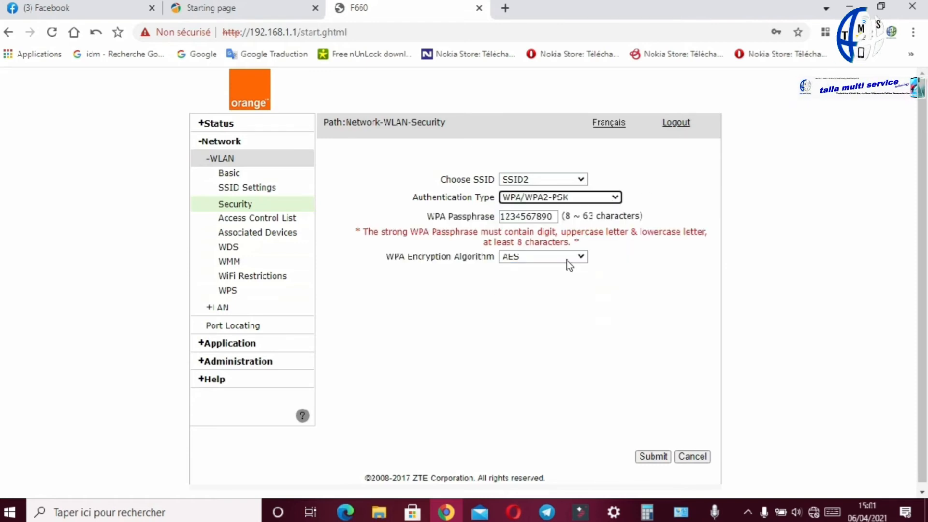
drag(553, 216, 470, 217)
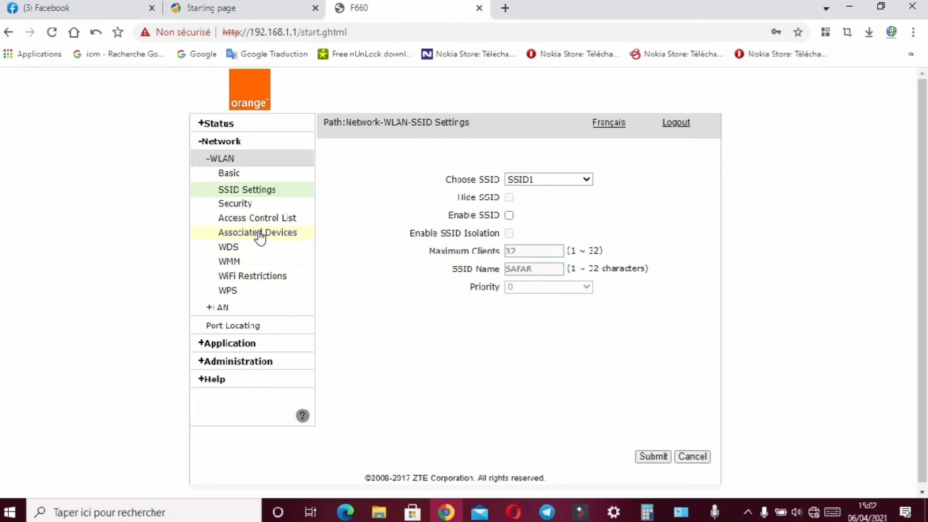
Step: Open the Associated Devices list for SSID1
click(259, 233)
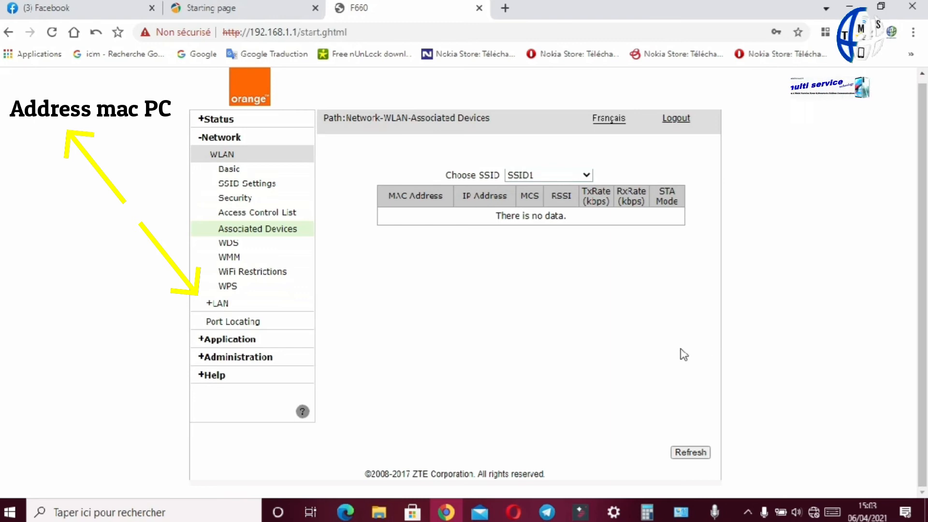
click(749, 514)
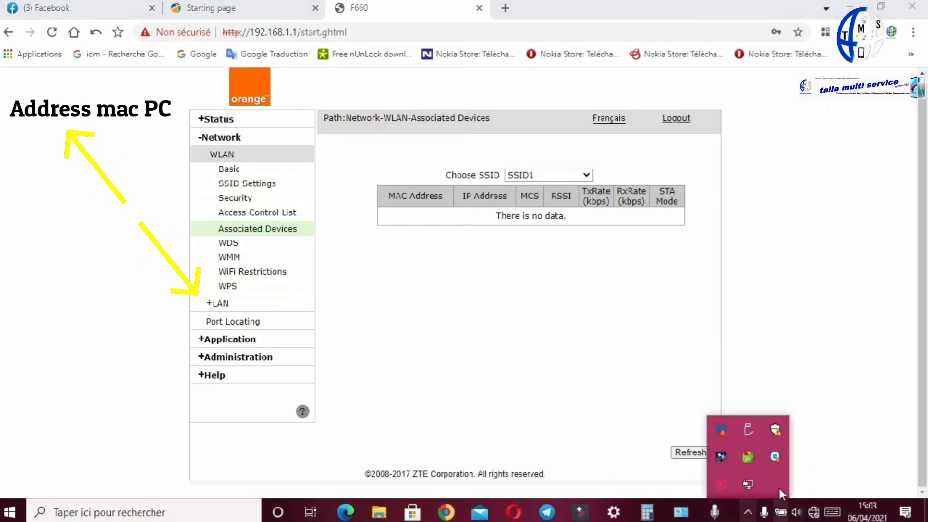
click(750, 511)
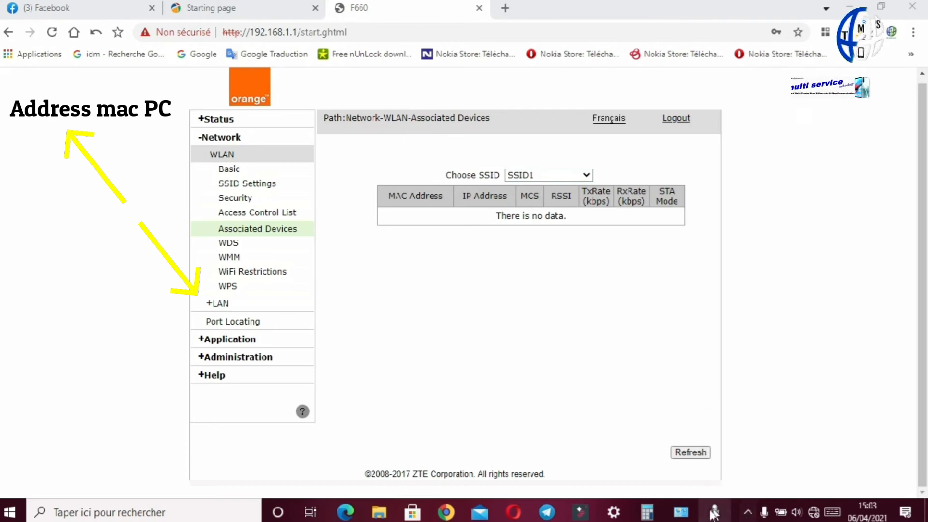
Step: Reopen the Associated Devices list and select the connected device's MAC address
mouse_move(573, 517)
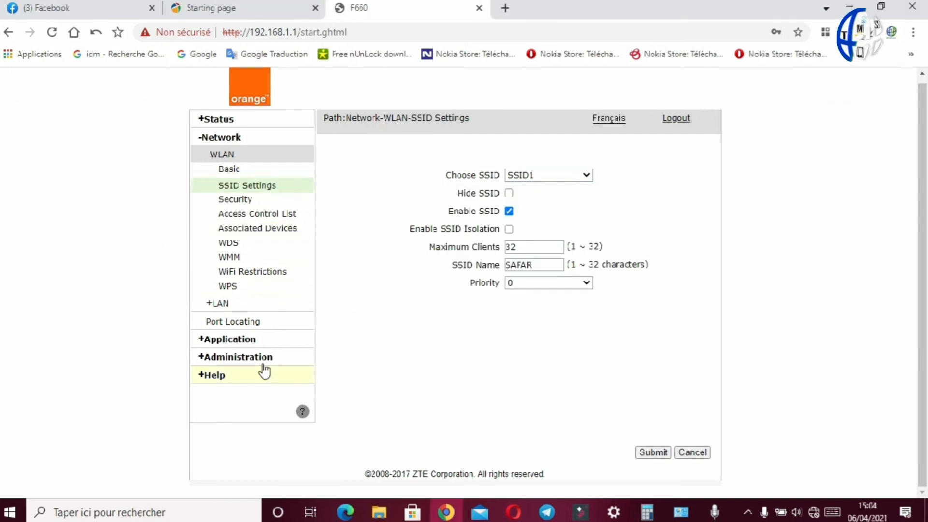
click(244, 232)
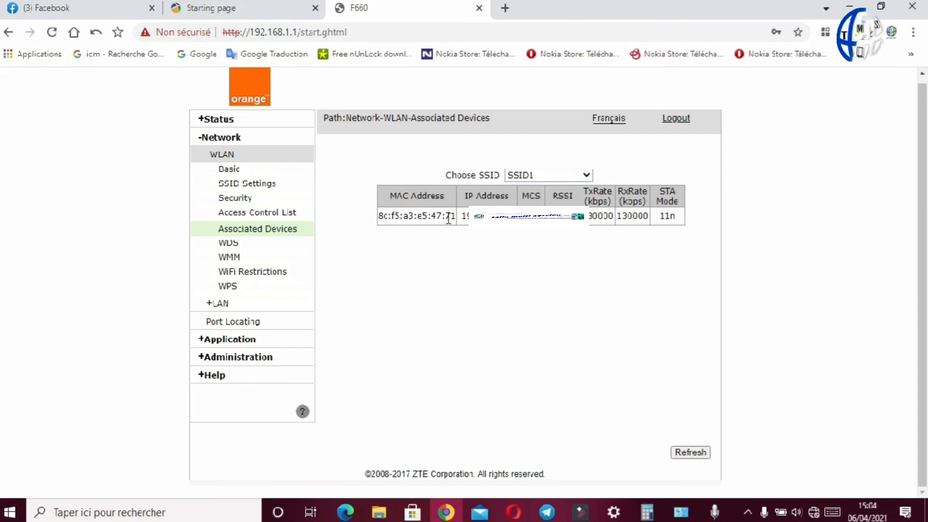
drag(456, 220, 372, 217)
click(404, 243)
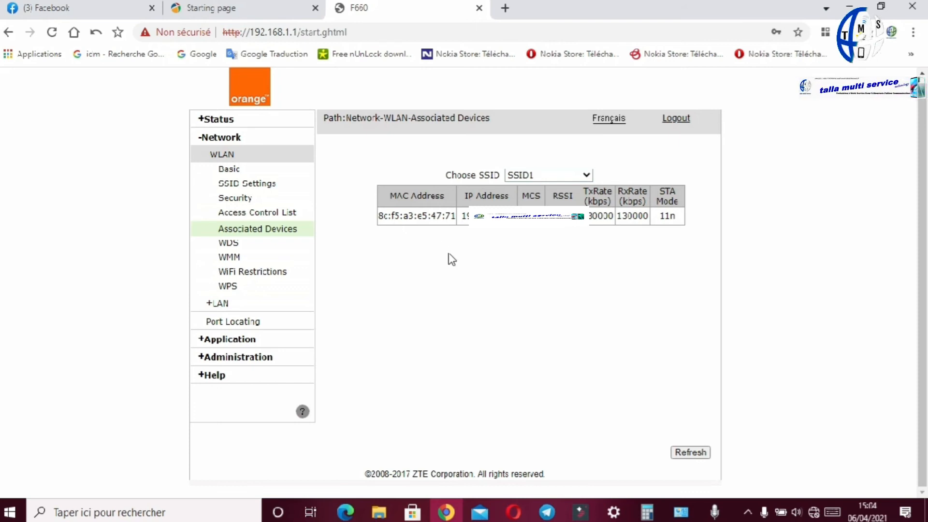
Step: Open the Access Control List and set its mode to Block for SSID1
click(257, 215)
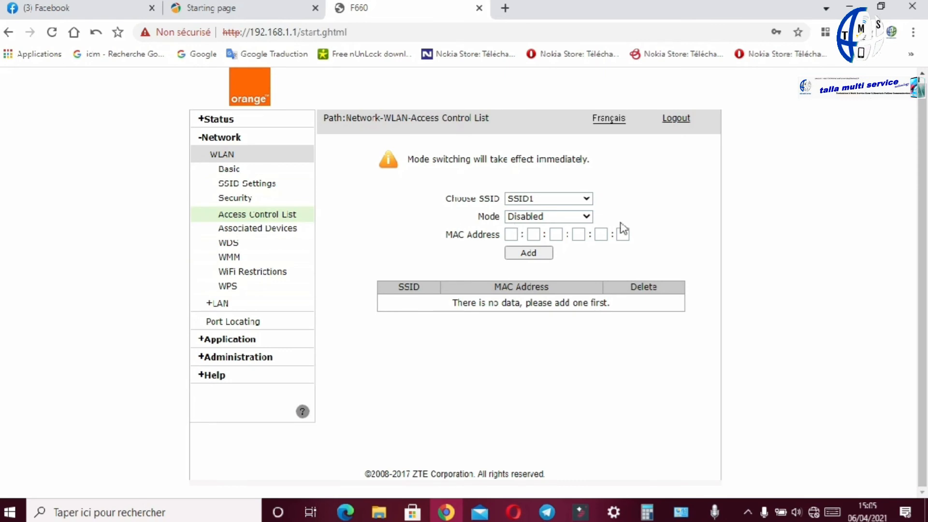
click(586, 217)
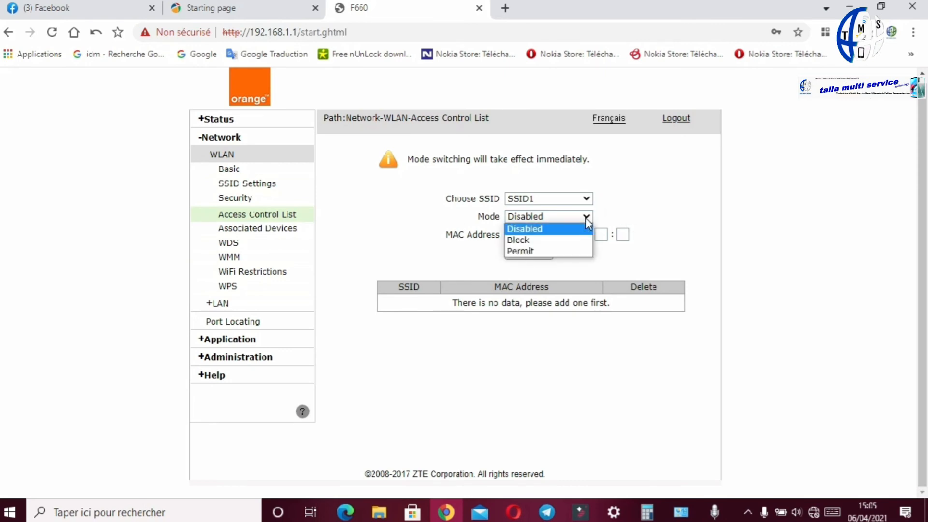
click(537, 242)
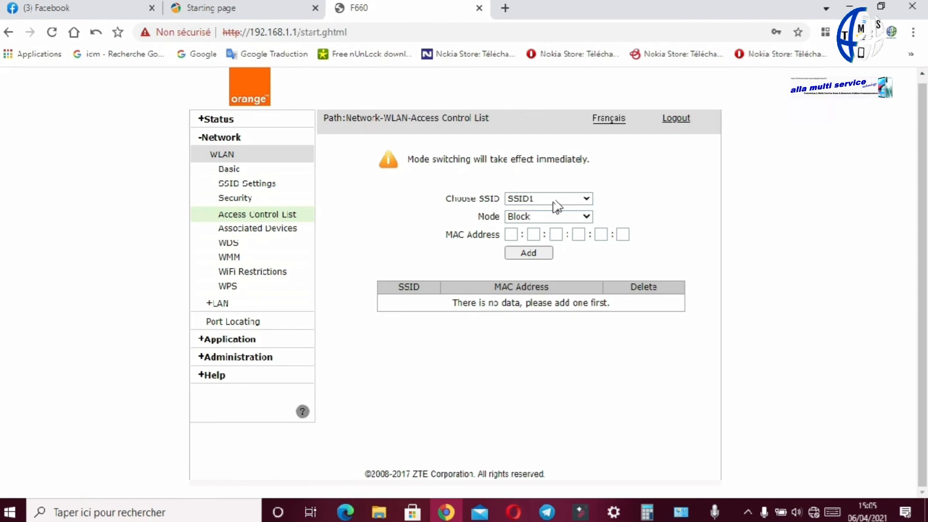
click(586, 198)
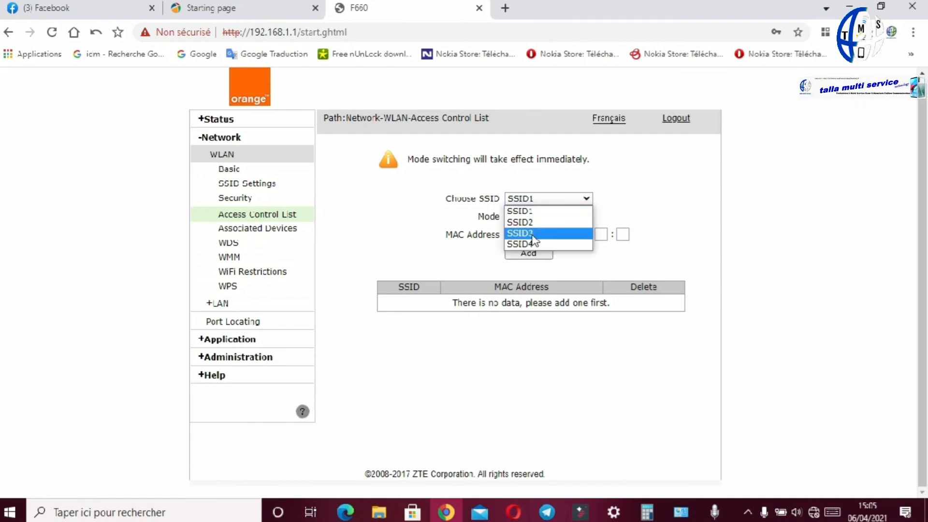
click(608, 202)
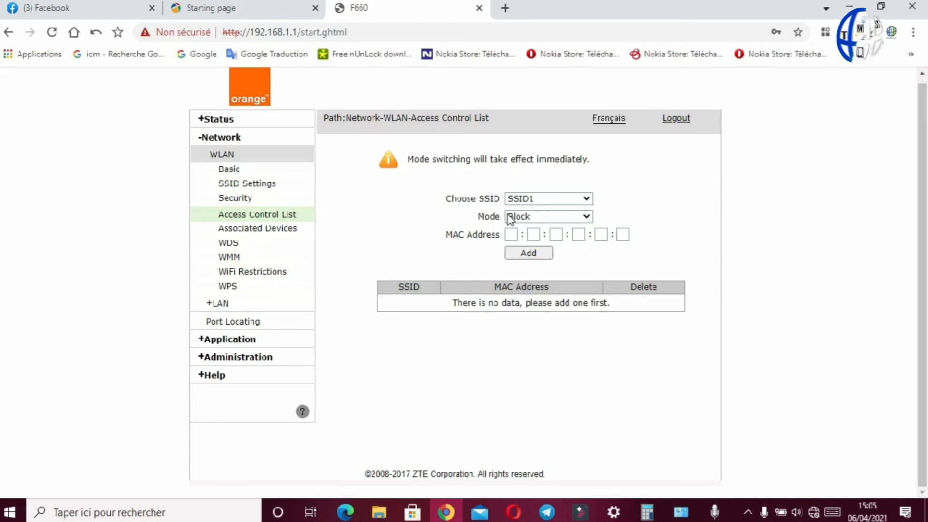
click(511, 236)
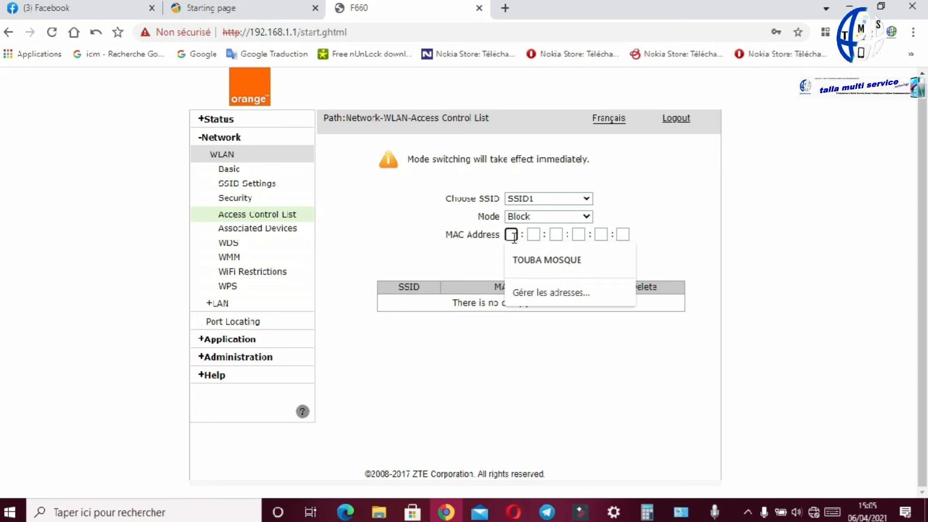
text(8c)
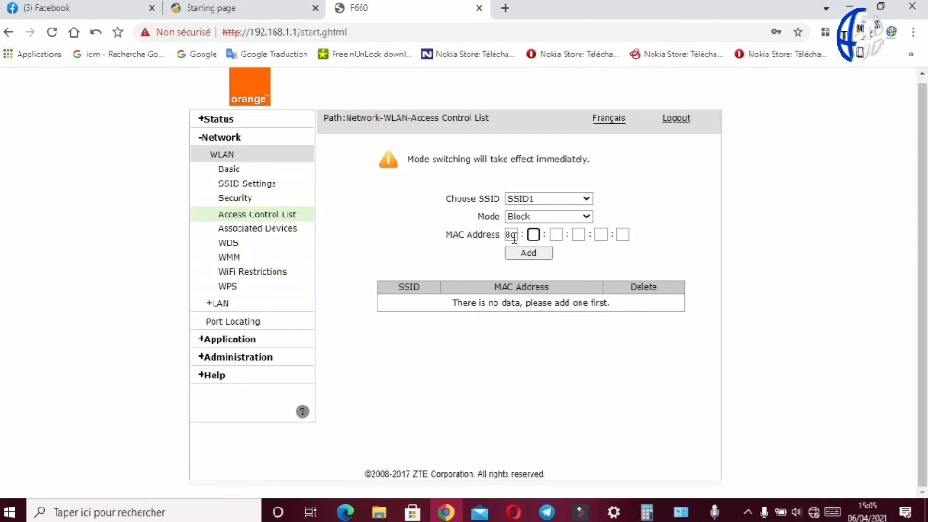
text(:f5:)
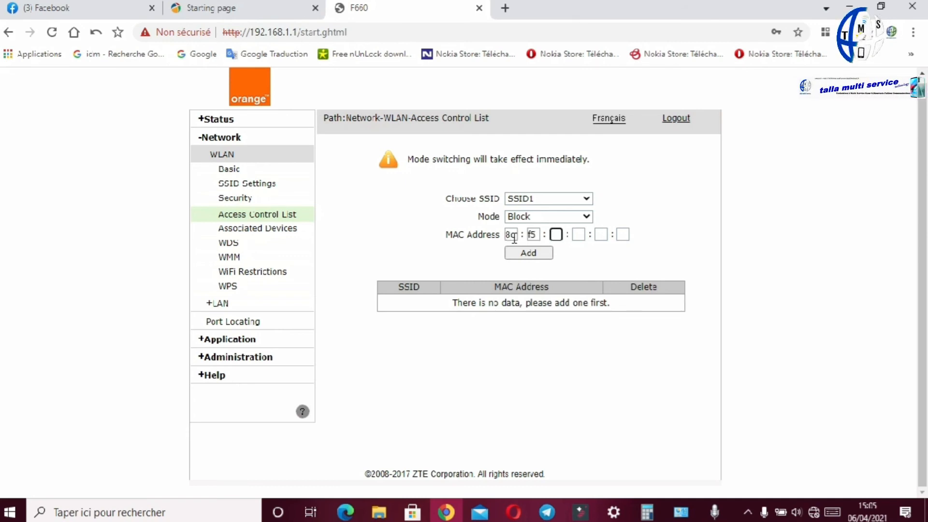
text(a3)
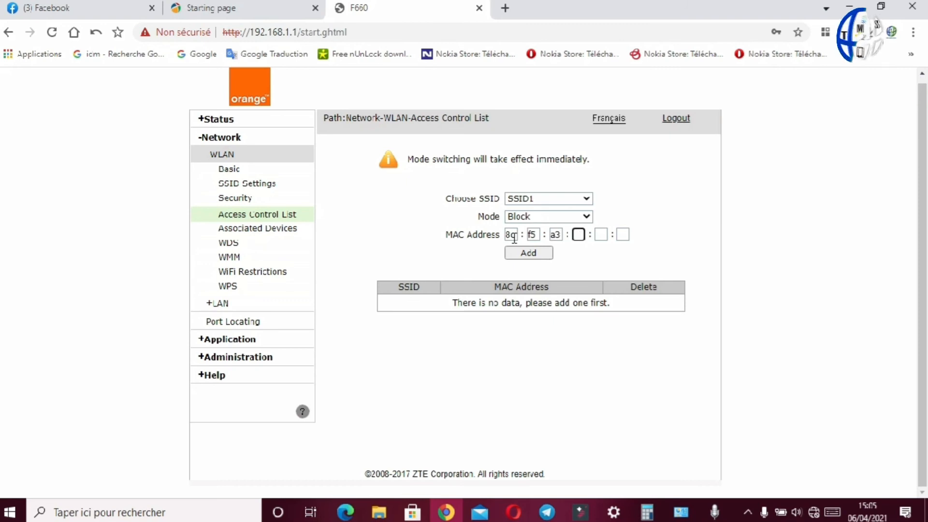
text(:e5:)
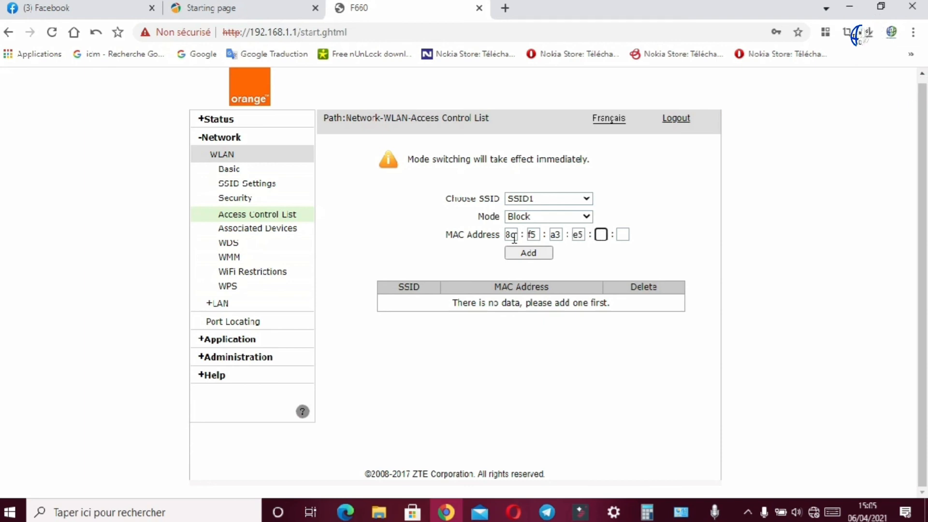
text(47:71)
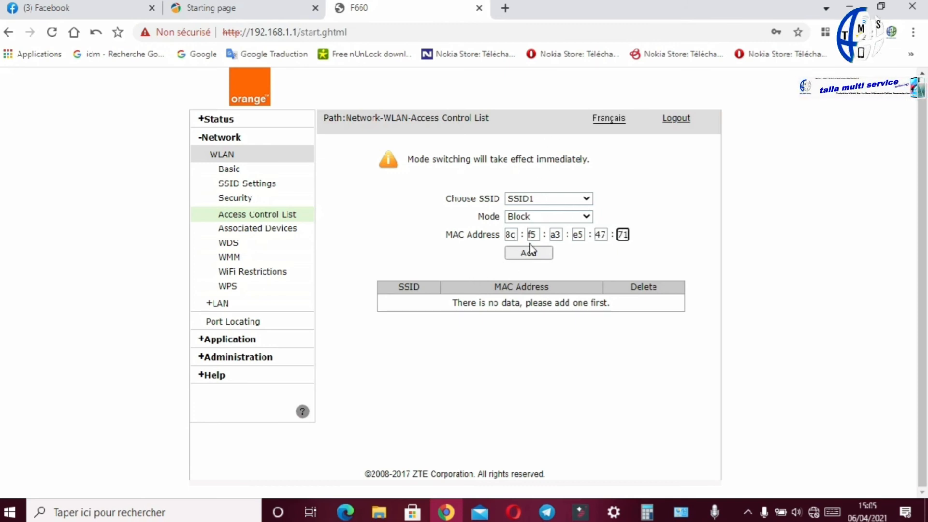
click(530, 253)
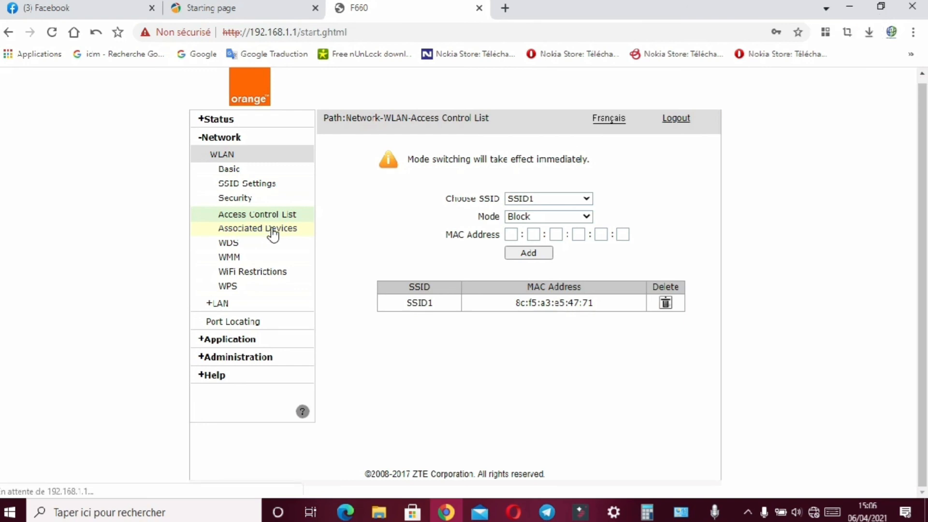
click(233, 228)
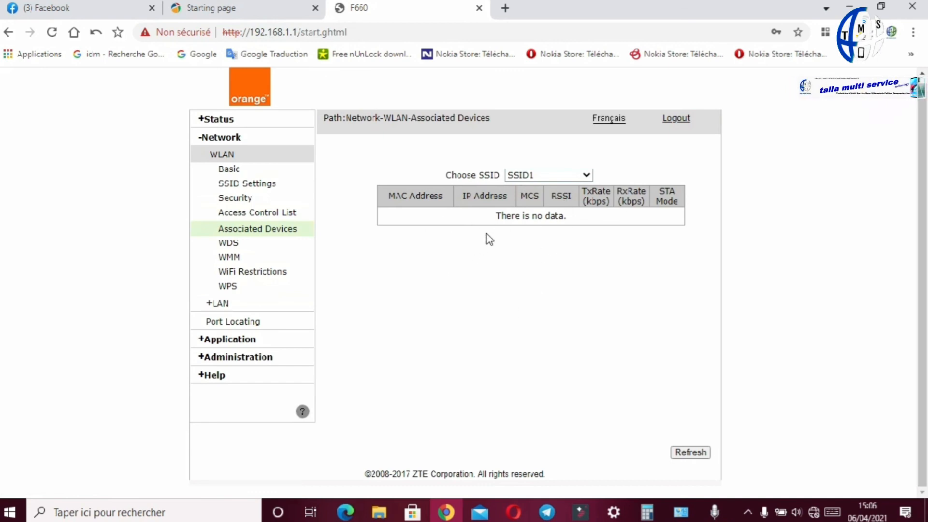
click(239, 214)
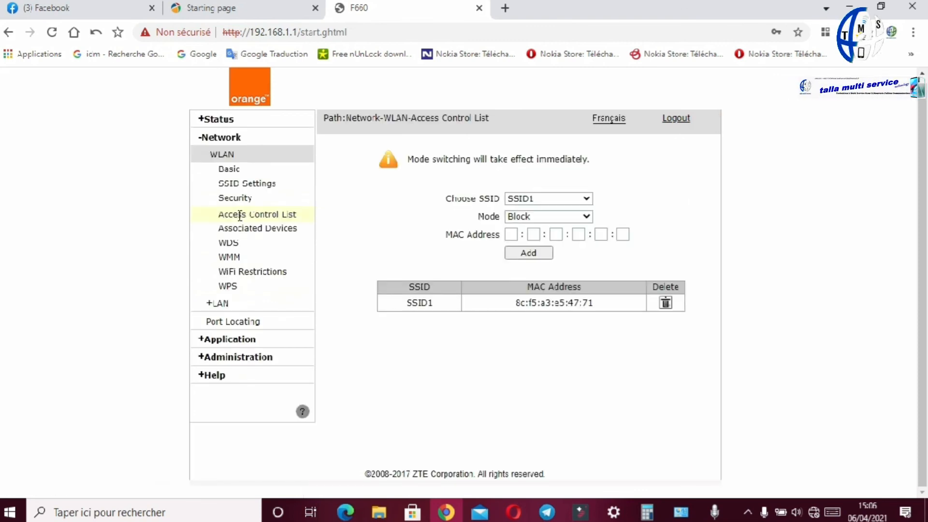
Step: Delete the blocked MAC entry and set the Access Control List mode to Disabled
click(667, 303)
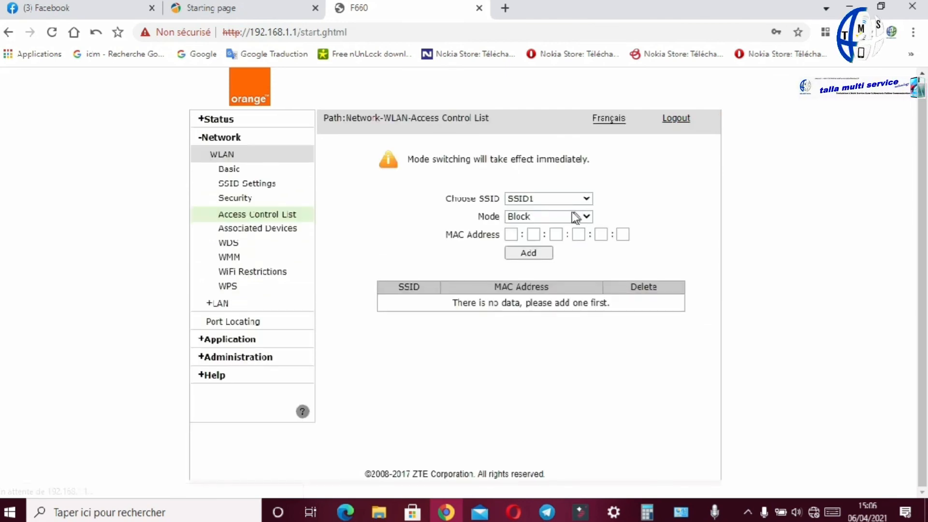
click(587, 216)
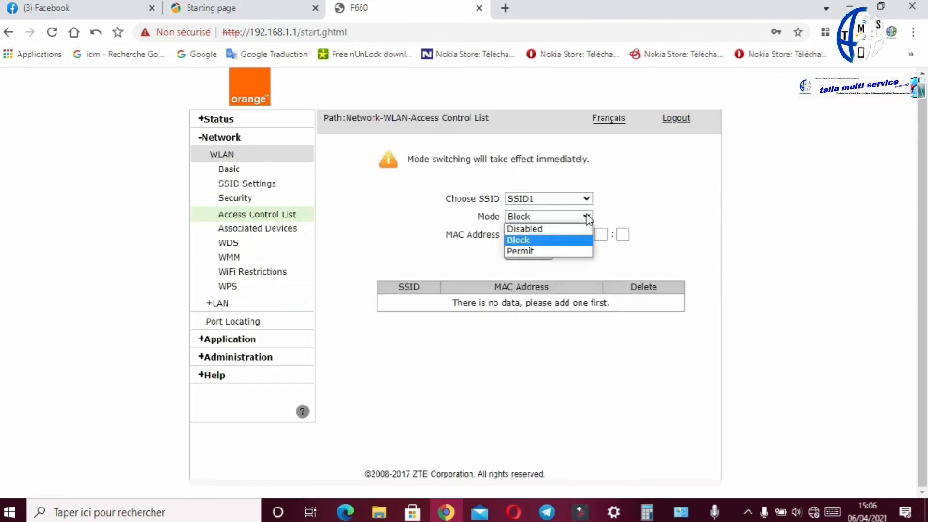
click(566, 230)
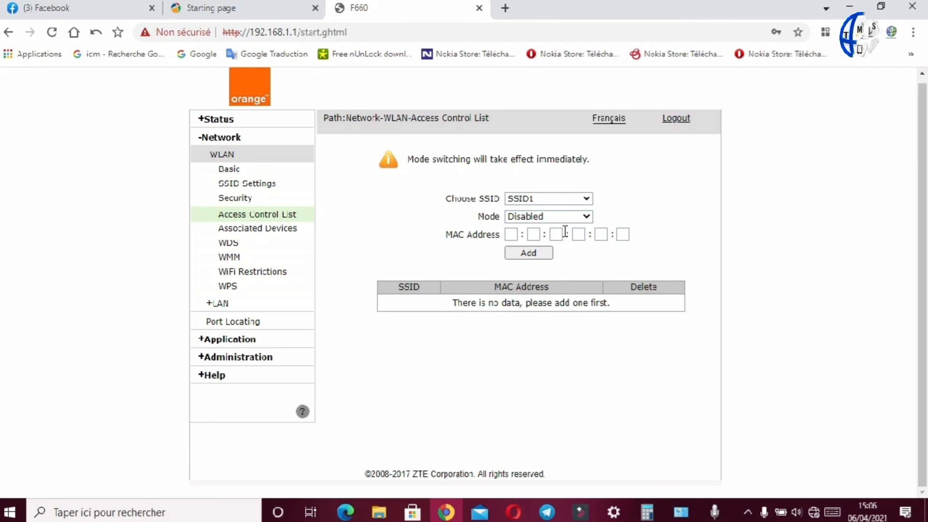
Step: Recheck the Associated Devices list for the unblocked device
click(270, 233)
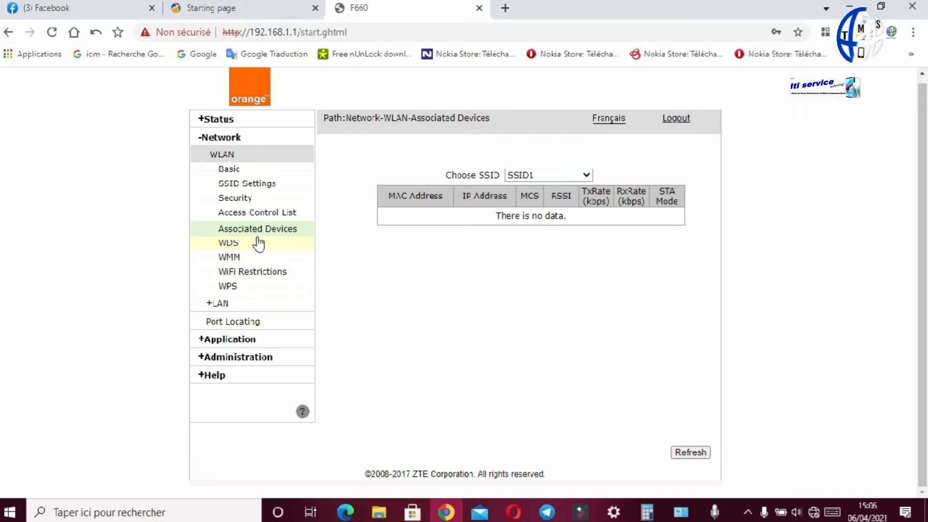
click(258, 215)
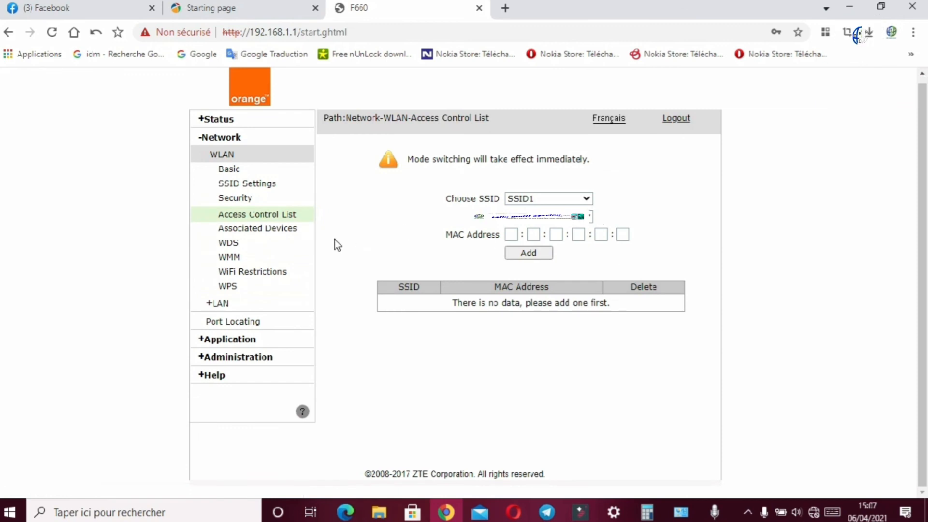
click(254, 230)
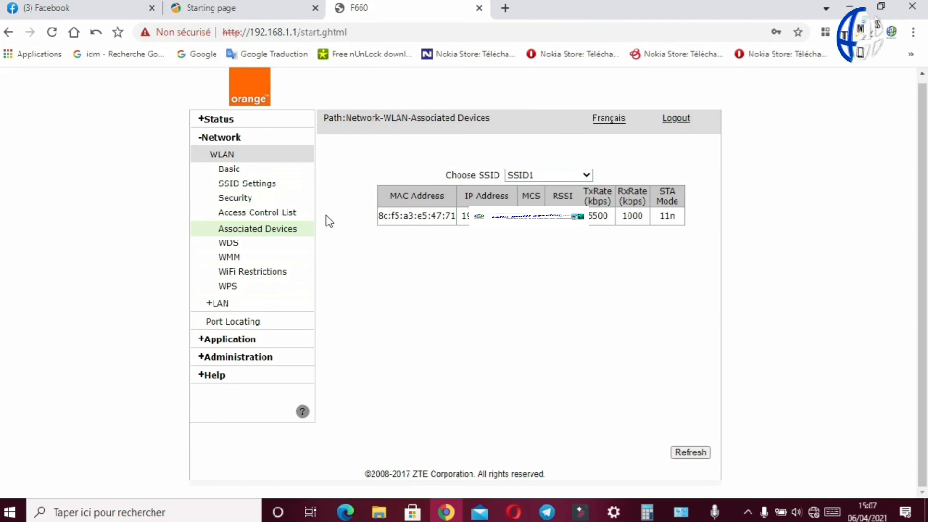
Step: Open the WLAN Basic settings page
click(226, 139)
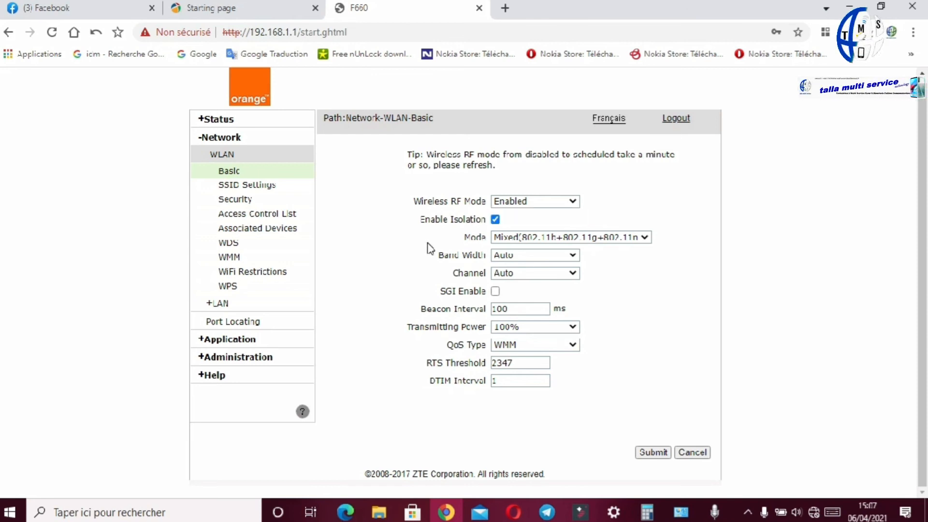
click(748, 513)
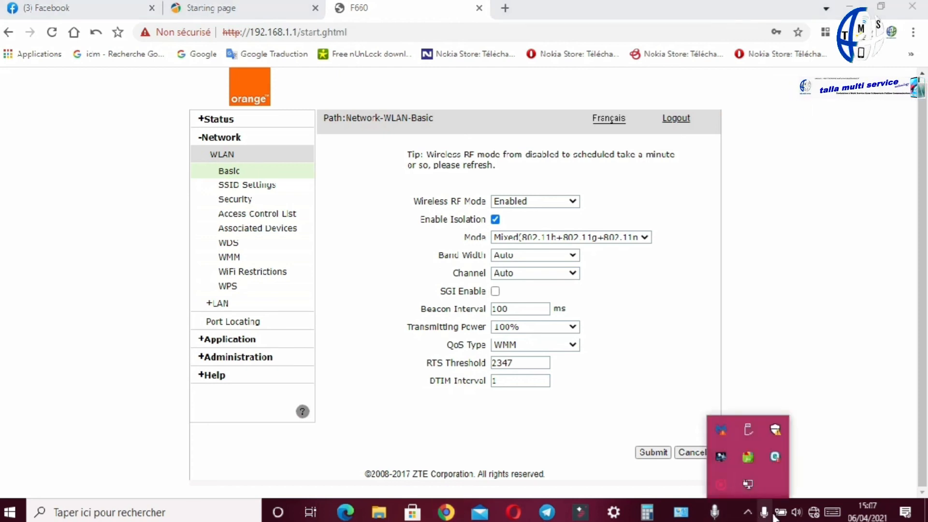